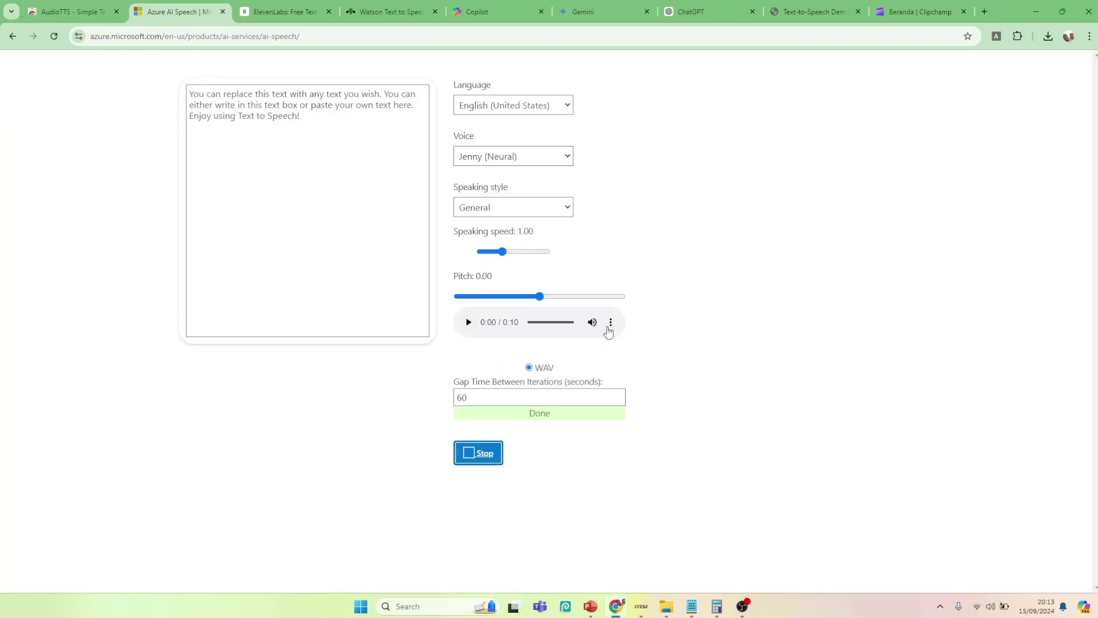
Download the generated WAV speech from the Azure AI Speech page, play the file in Media Player, and close the player
{"action": "left_click", "coordinate": [611, 322]}
{"action": "left_click", "coordinate": [571, 291]}
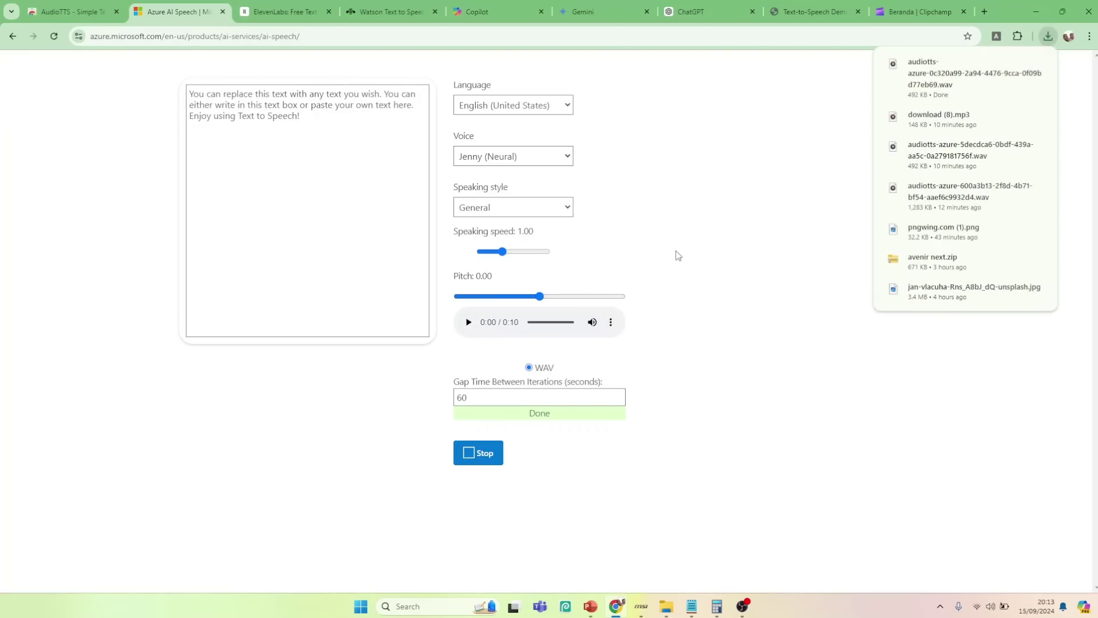
{"action": "left_click", "coordinate": [1037, 69]}
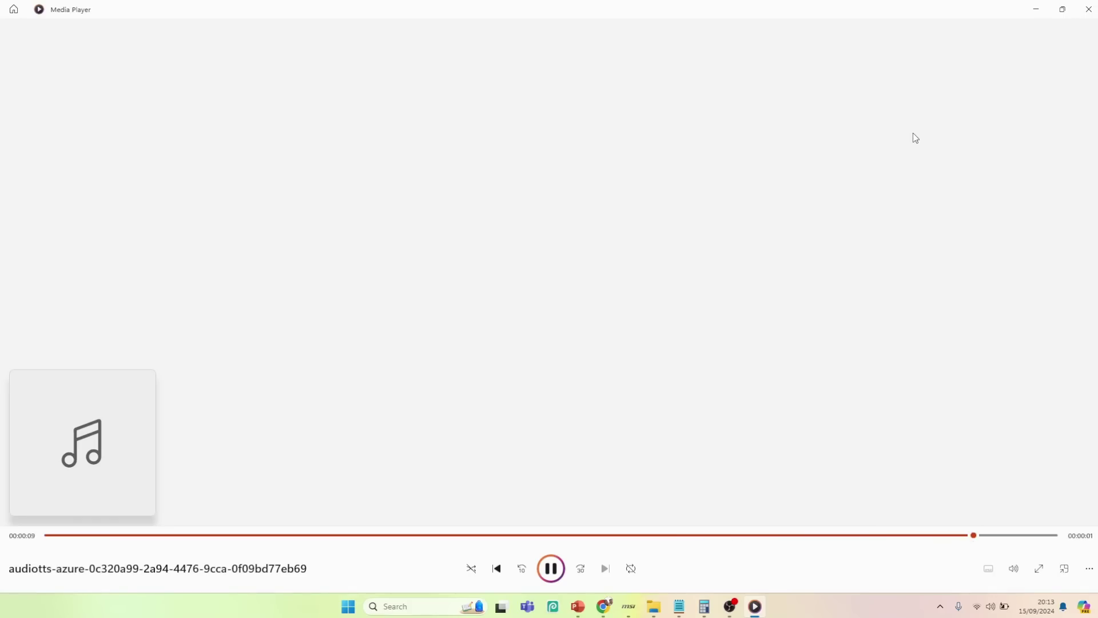
{"action": "key", "text": "alt+F4"}
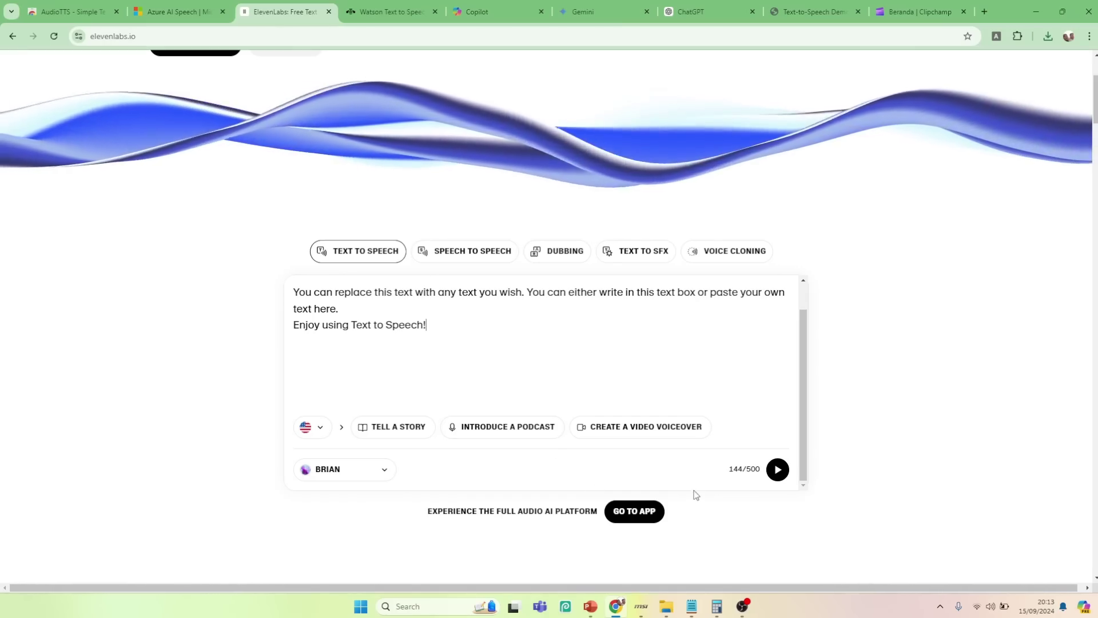
Generate speech from the sample text in ElevenLabs with the Brian voice, then download the audio and play the file
{"action": "left_click", "coordinate": [777, 470]}
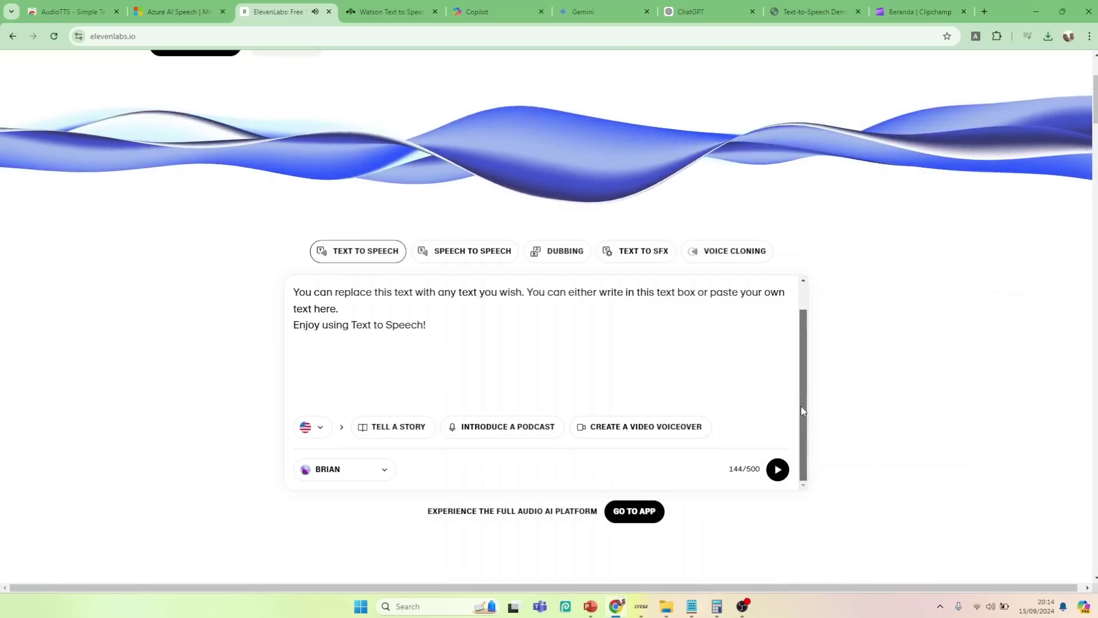
{"action": "left_click_drag", "start_coordinate": [802, 411], "coordinate": [805, 329]}
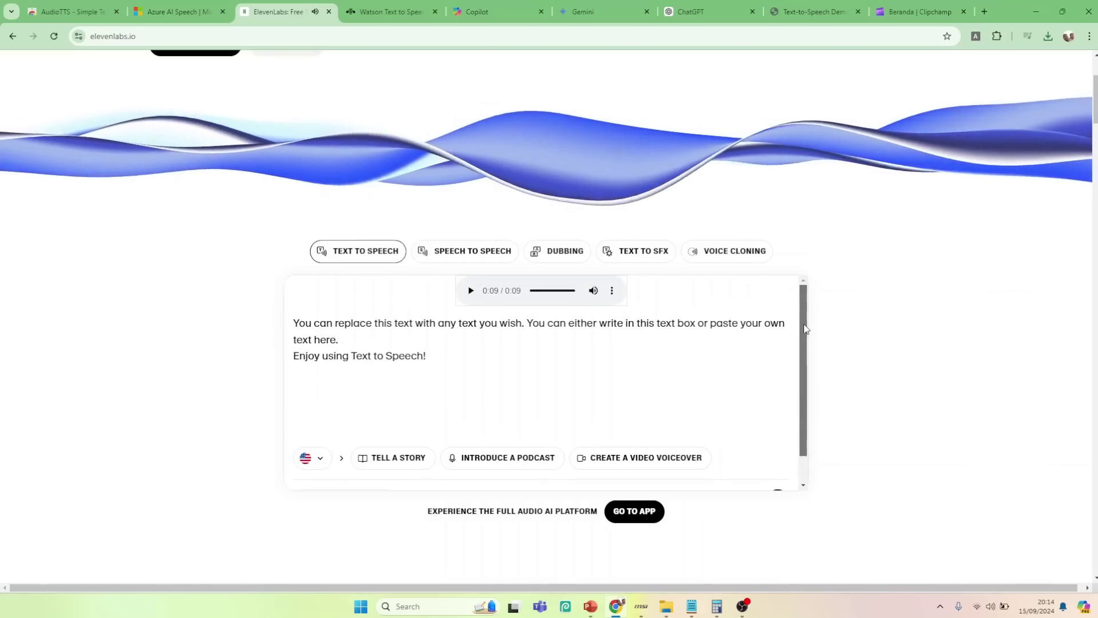
{"action": "left_click", "coordinate": [611, 292]}
{"action": "left_click", "coordinate": [588, 256]}
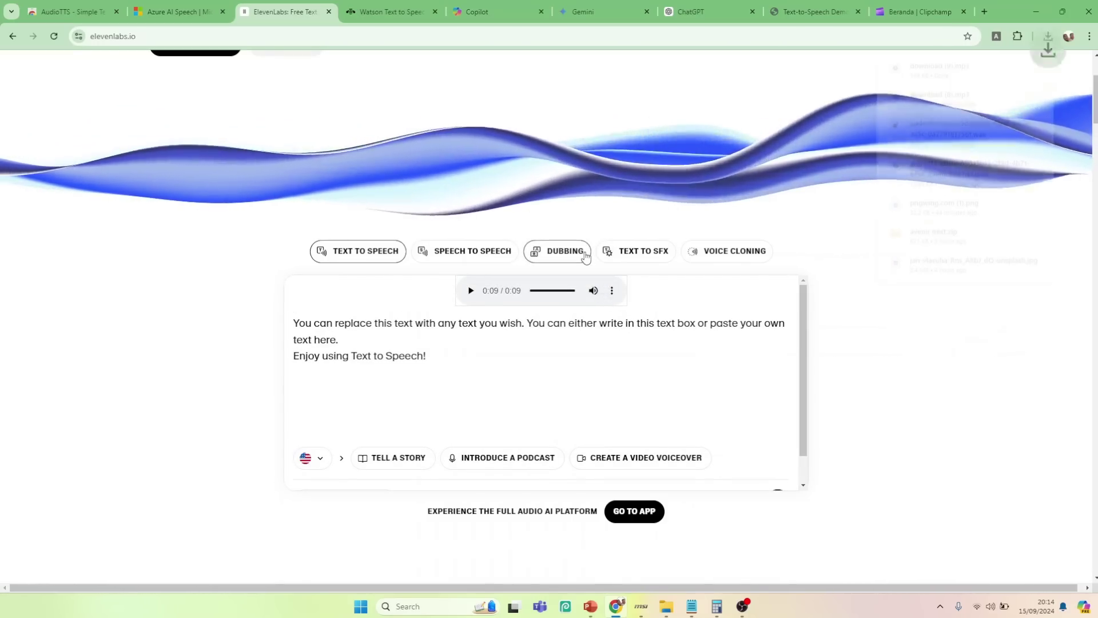
{"action": "left_click", "coordinate": [1037, 67]}
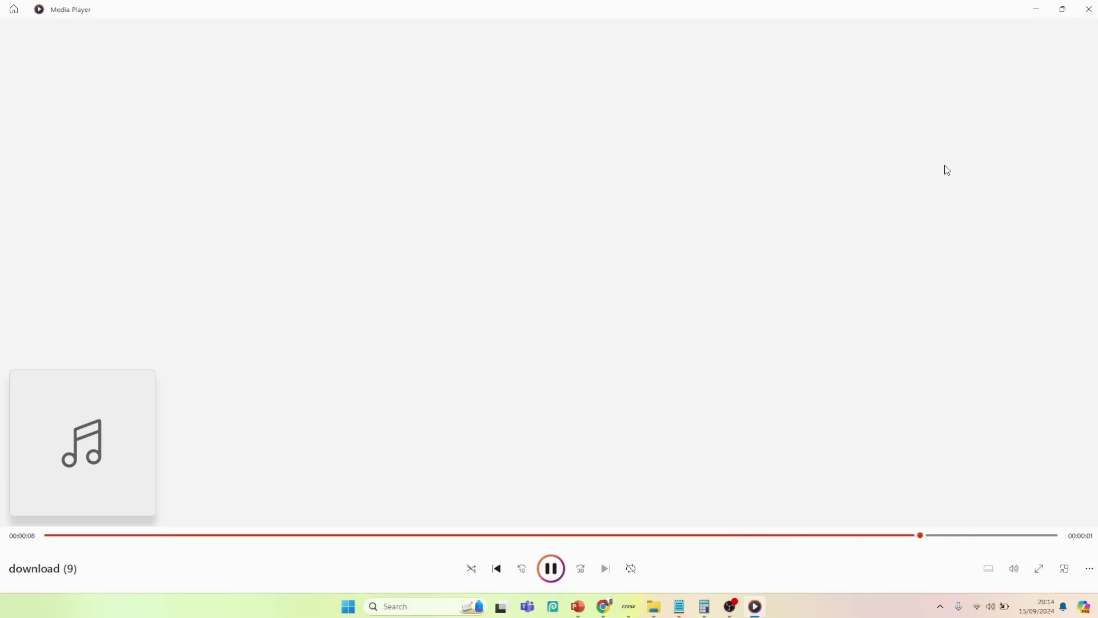
{"action": "left_click", "coordinate": [1089, 9]}
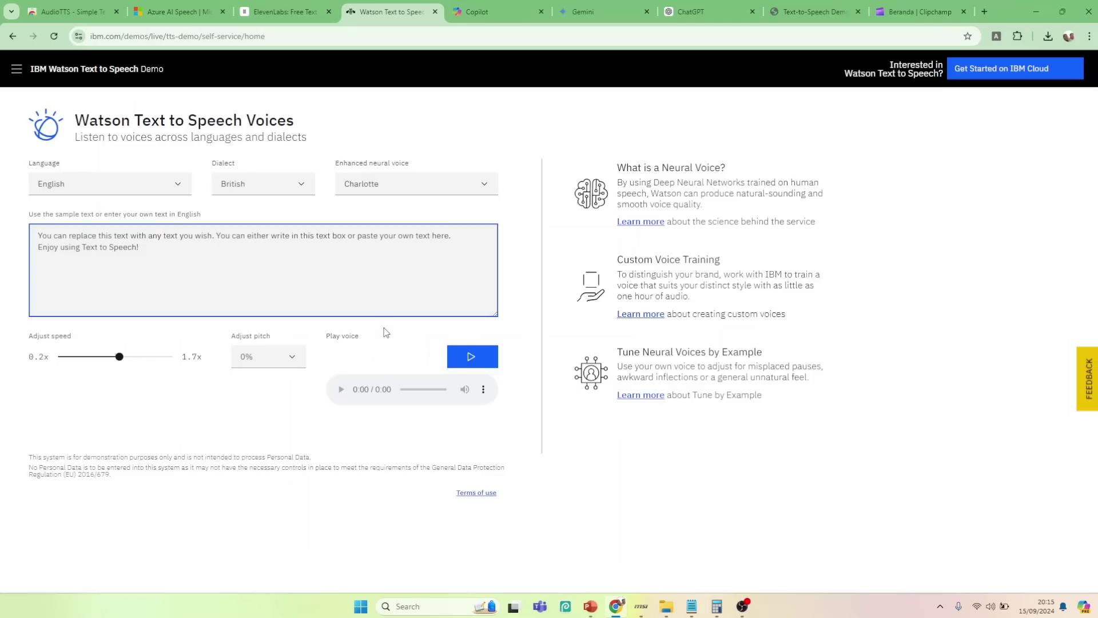
Synthesize the sample text in the Watson Text to Speech demo, then download the audio and play the file
{"action": "left_click", "coordinate": [475, 360]}
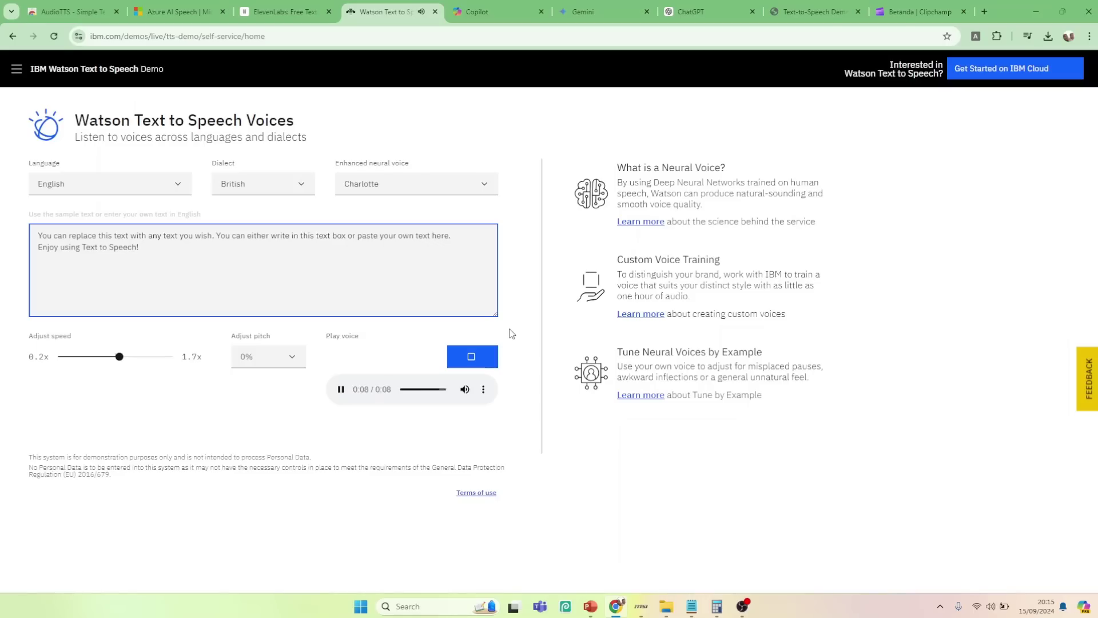
{"action": "left_click", "coordinate": [483, 389]}
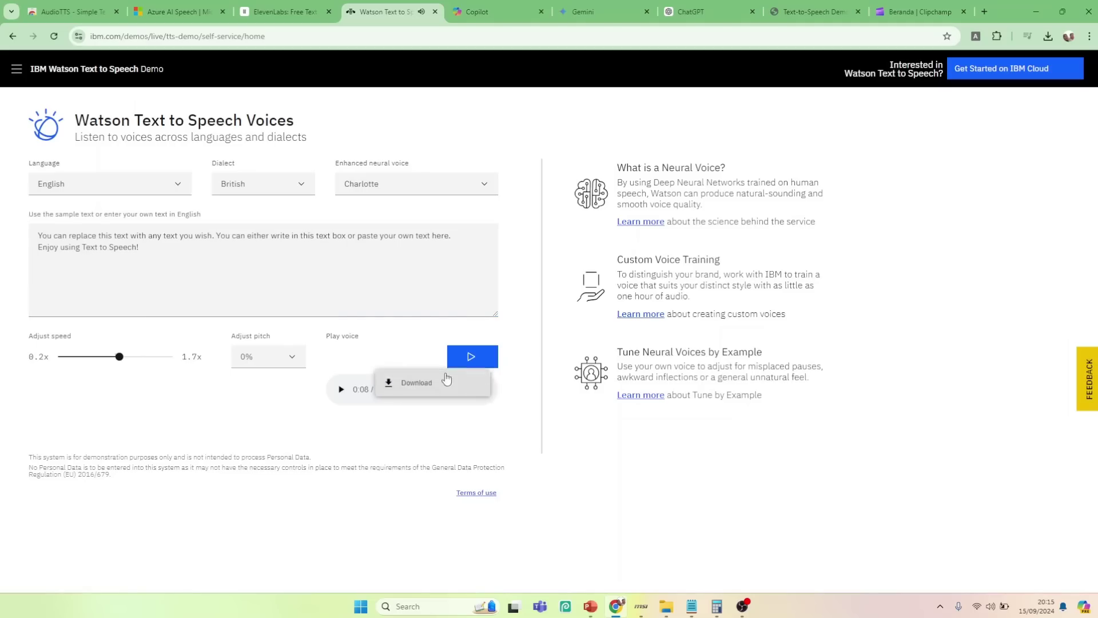
{"action": "left_click", "coordinate": [430, 383]}
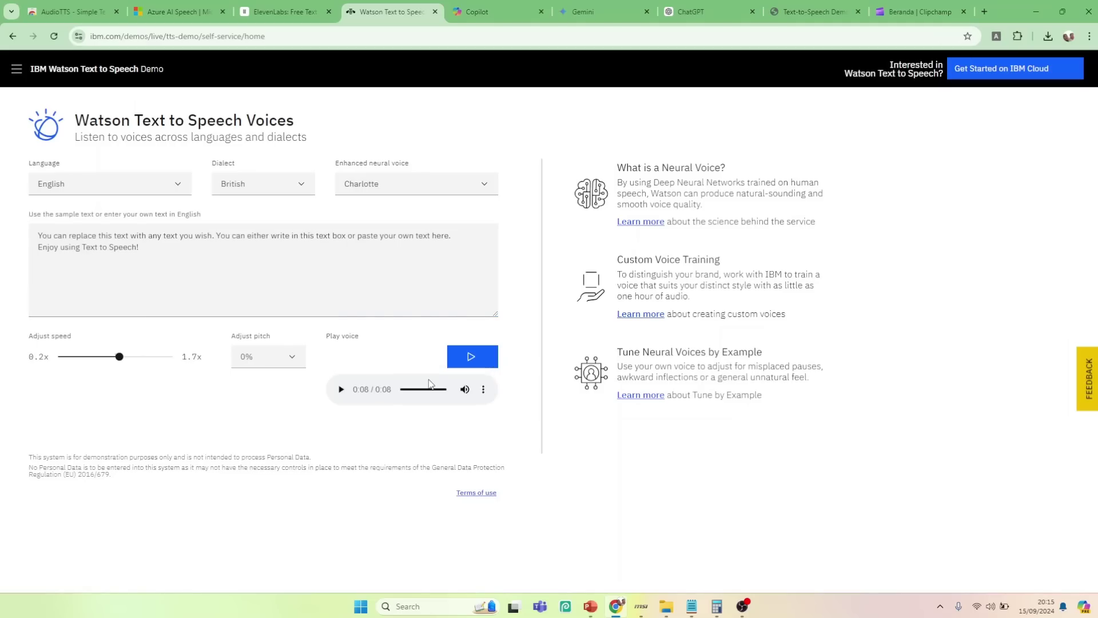
{"action": "left_click", "coordinate": [1049, 39]}
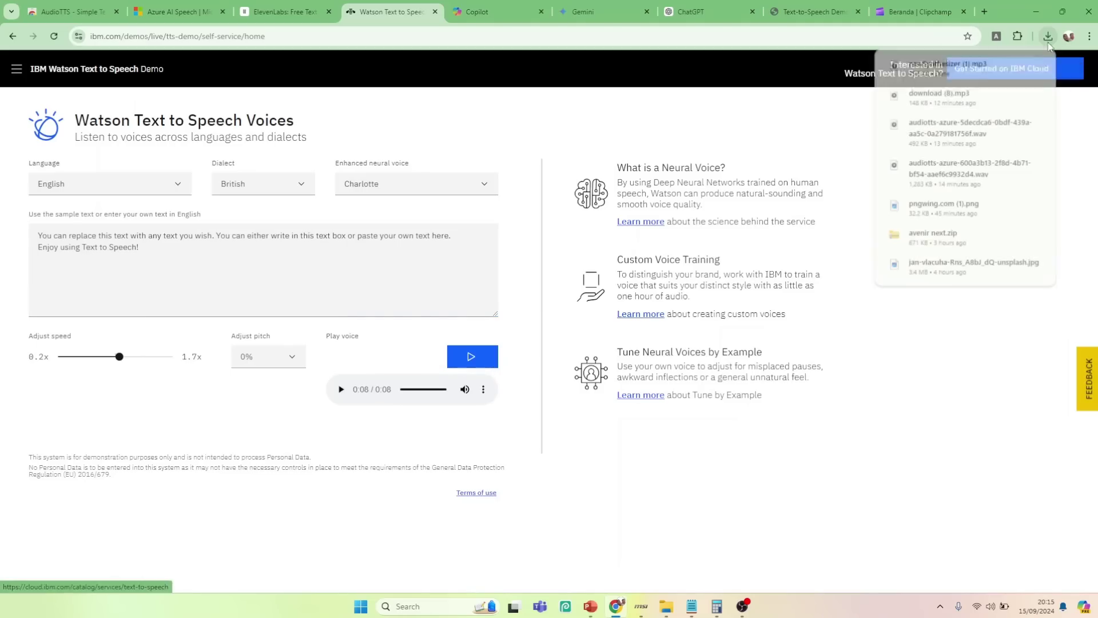
{"action": "left_click", "coordinate": [1035, 64]}
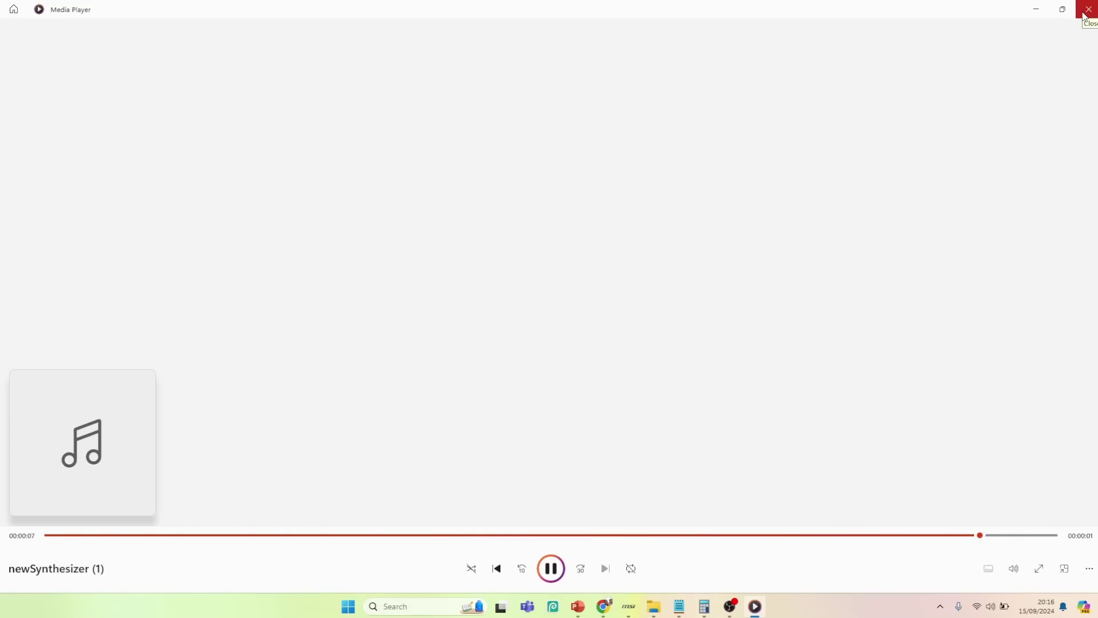
{"action": "left_click", "coordinate": [1085, 15]}
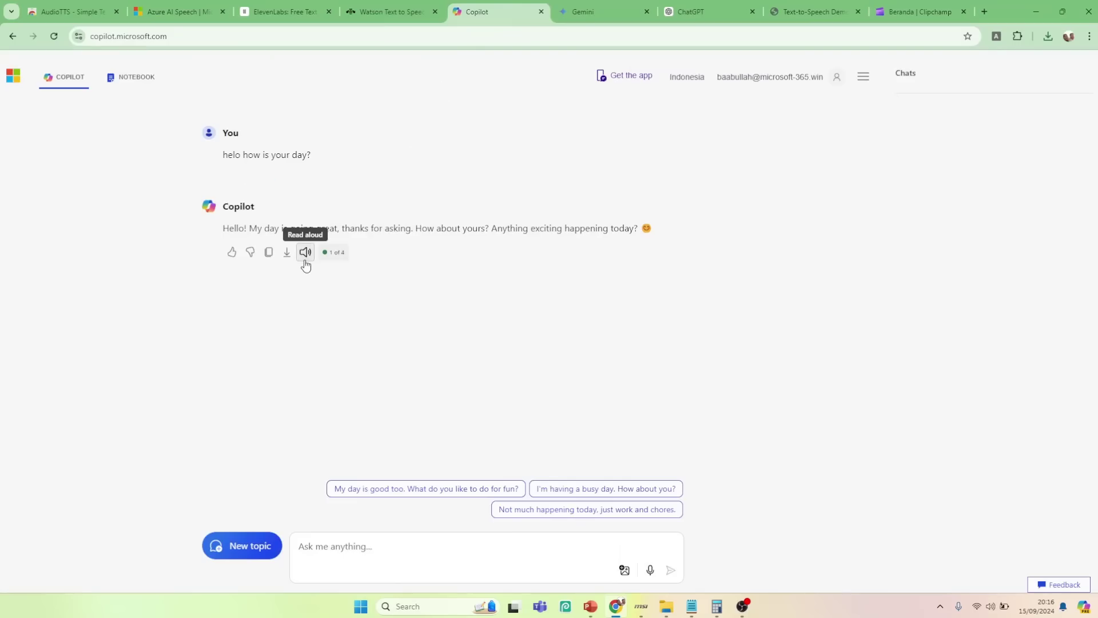
Have Copilot's reply read aloud, then download the resulting audio and play the file in Media Player
{"action": "left_click", "coordinate": [306, 252]}
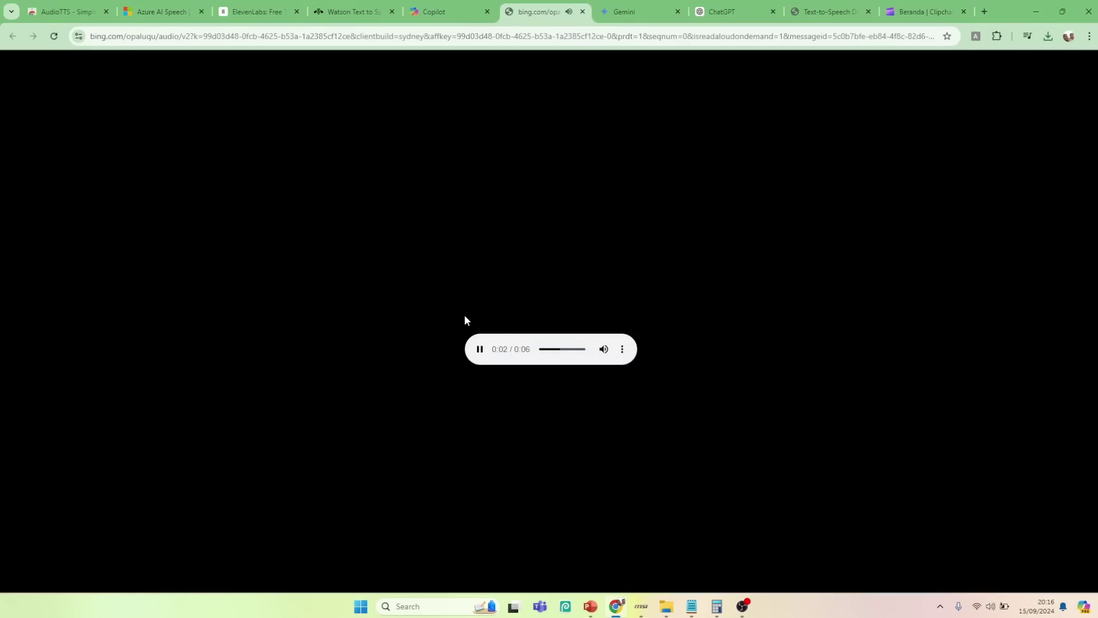
{"action": "left_click", "coordinate": [623, 350]}
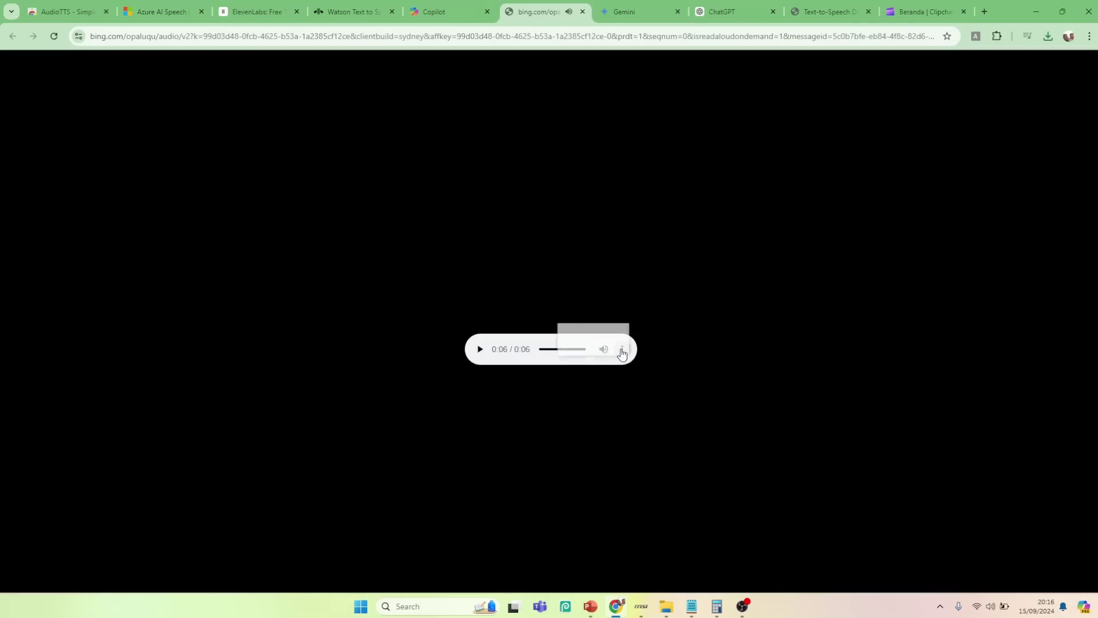
{"action": "left_click", "coordinate": [599, 320]}
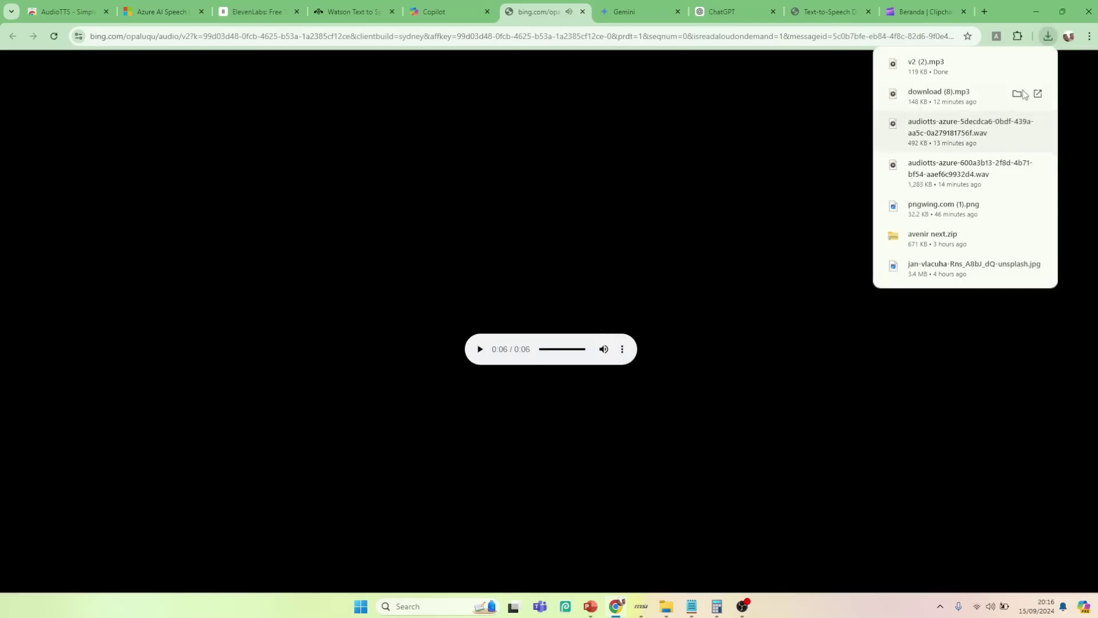
{"action": "left_click", "coordinate": [1040, 66]}
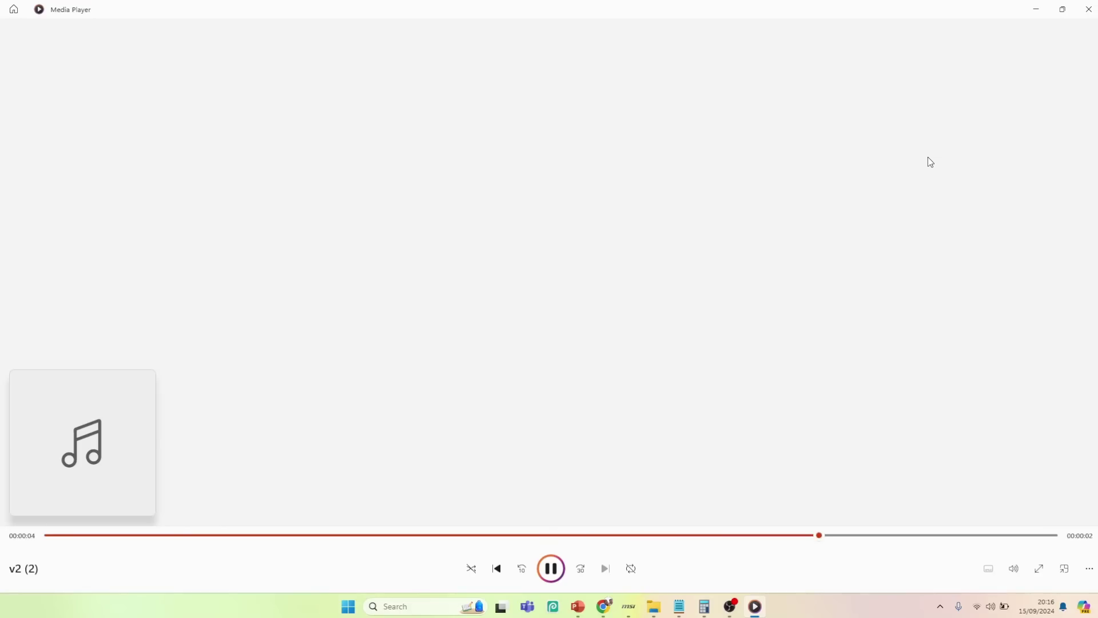
{"action": "key", "text": "alt+F4"}
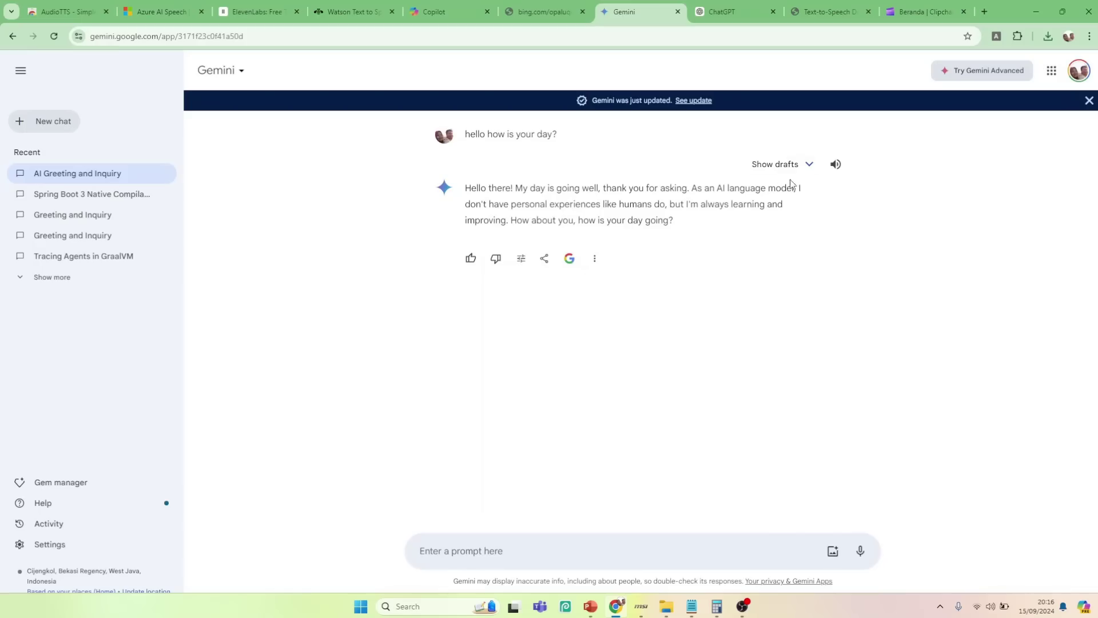
Have Gemini's reply read aloud to capture its audio, then play the downloaded OGG file and close the player
{"action": "left_click", "coordinate": [836, 165]}
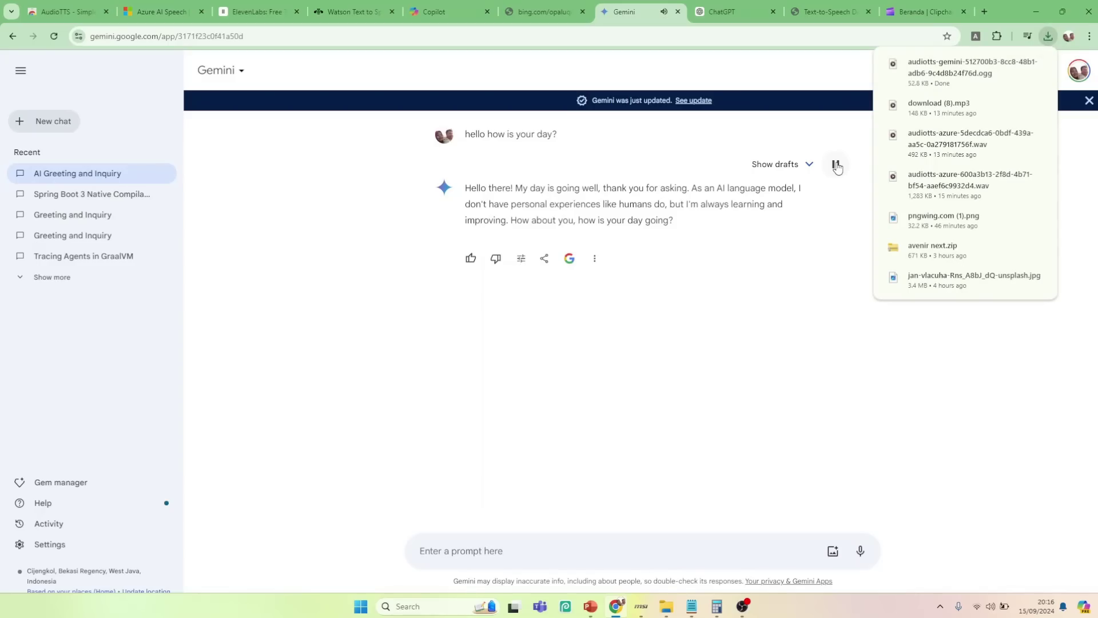
{"action": "mouse_move", "coordinate": [1039, 67]}
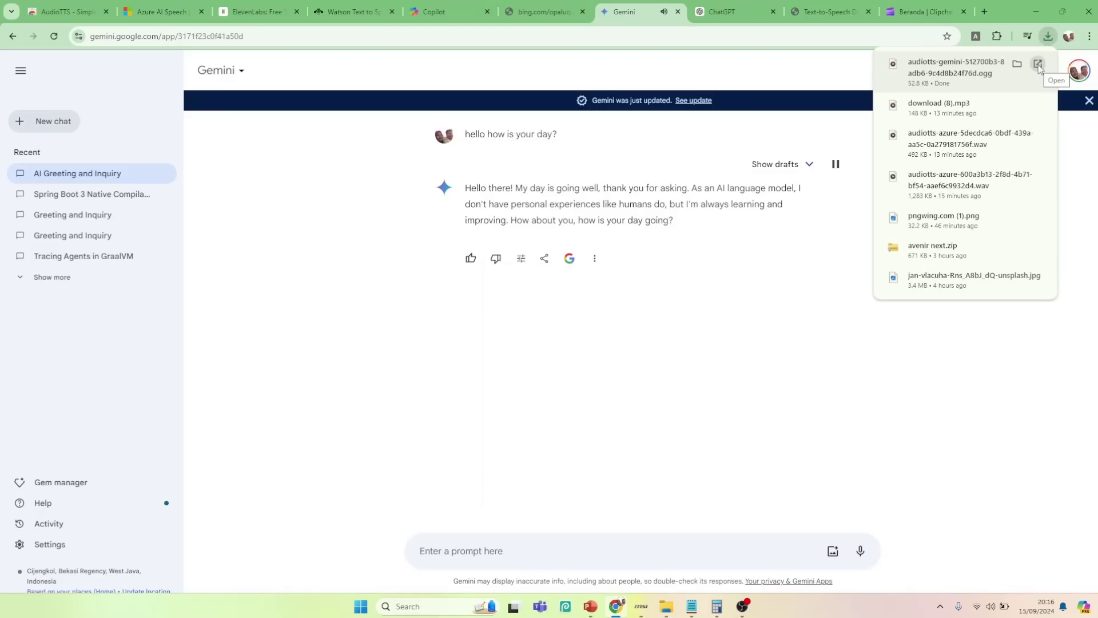
{"action": "left_click", "coordinate": [1038, 64]}
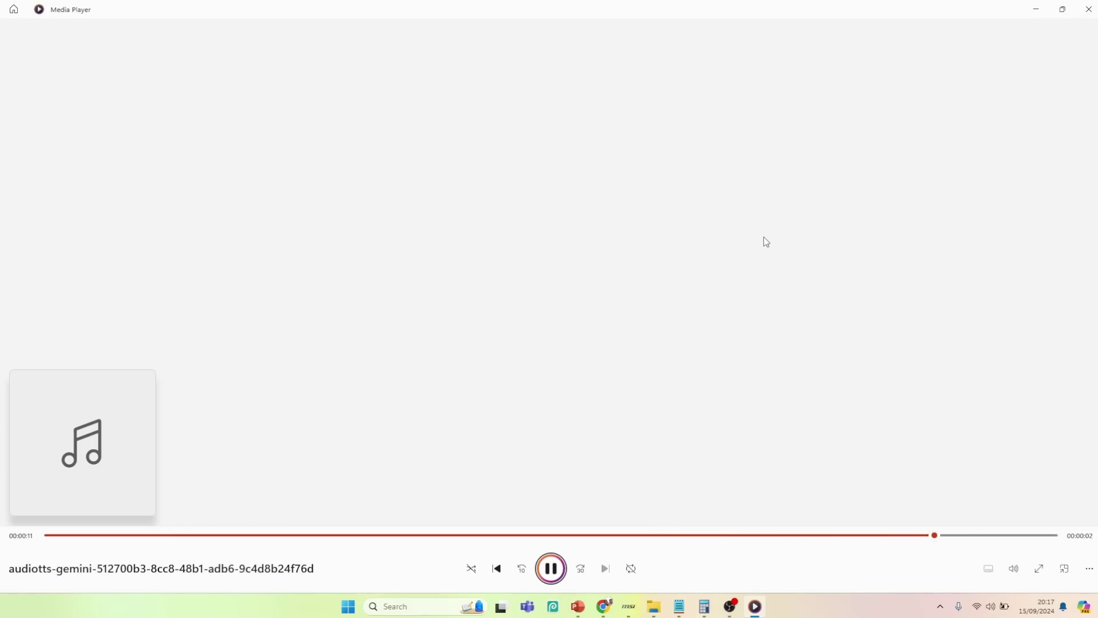
{"action": "left_click", "coordinate": [1089, 9]}
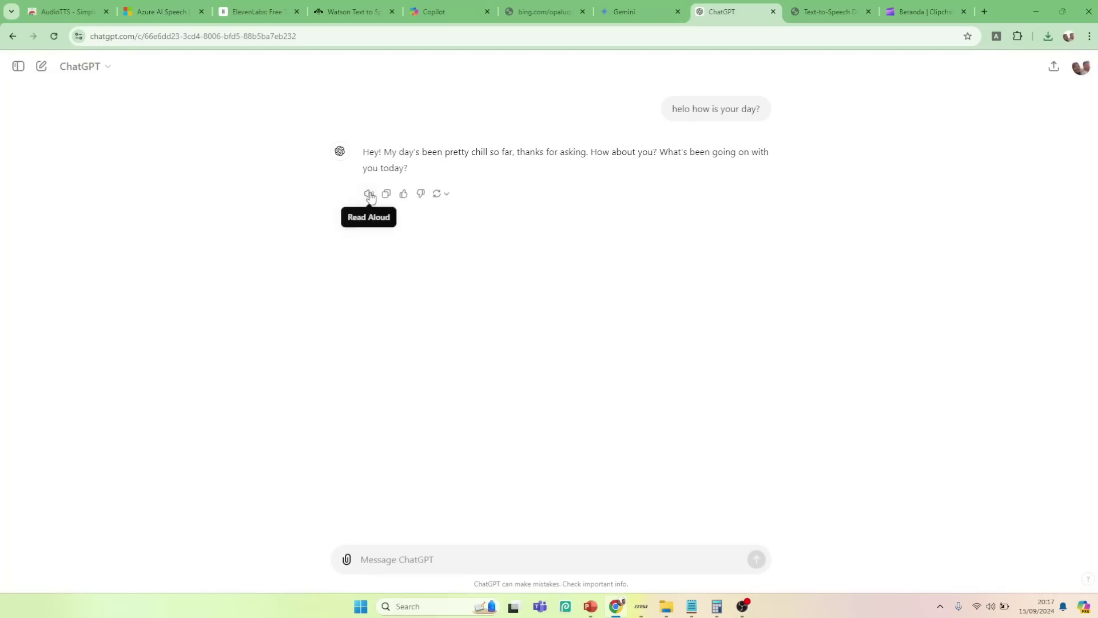
Have ChatGPT's reply read aloud to capture its audio, then play the downloaded AAC file and close the player
{"action": "left_click", "coordinate": [369, 194]}
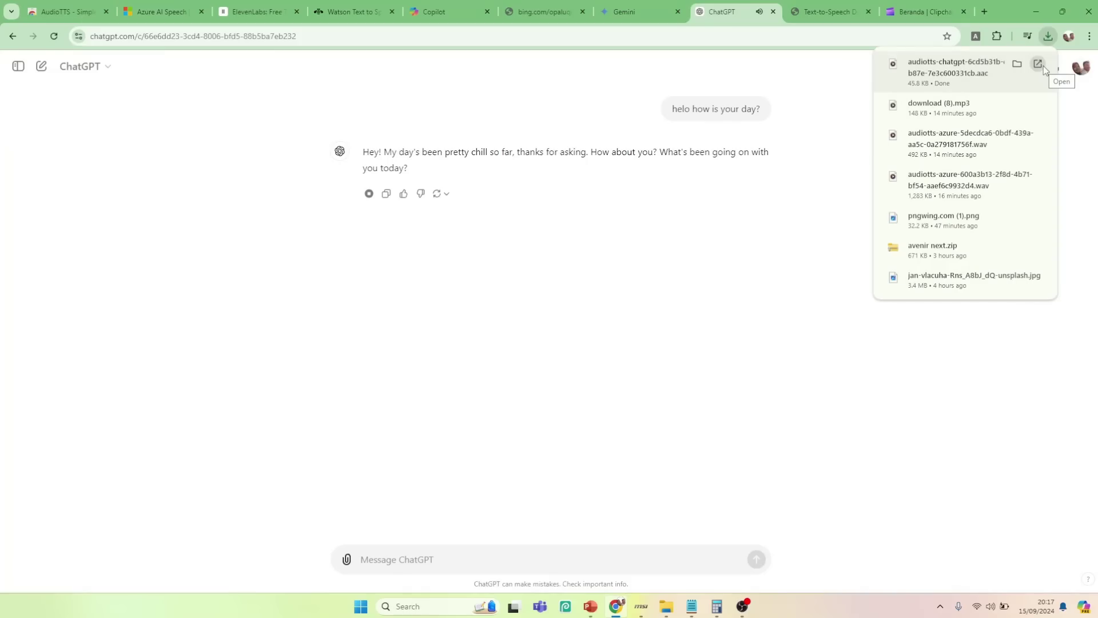
{"action": "left_click", "coordinate": [1044, 66]}
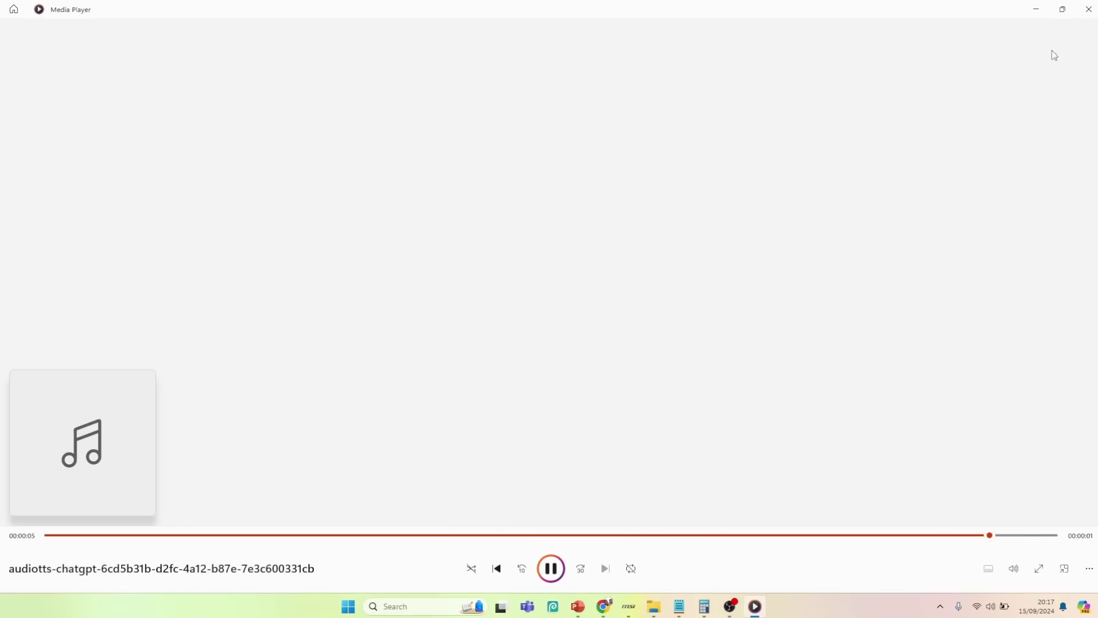
{"action": "left_click", "coordinate": [1087, 10]}
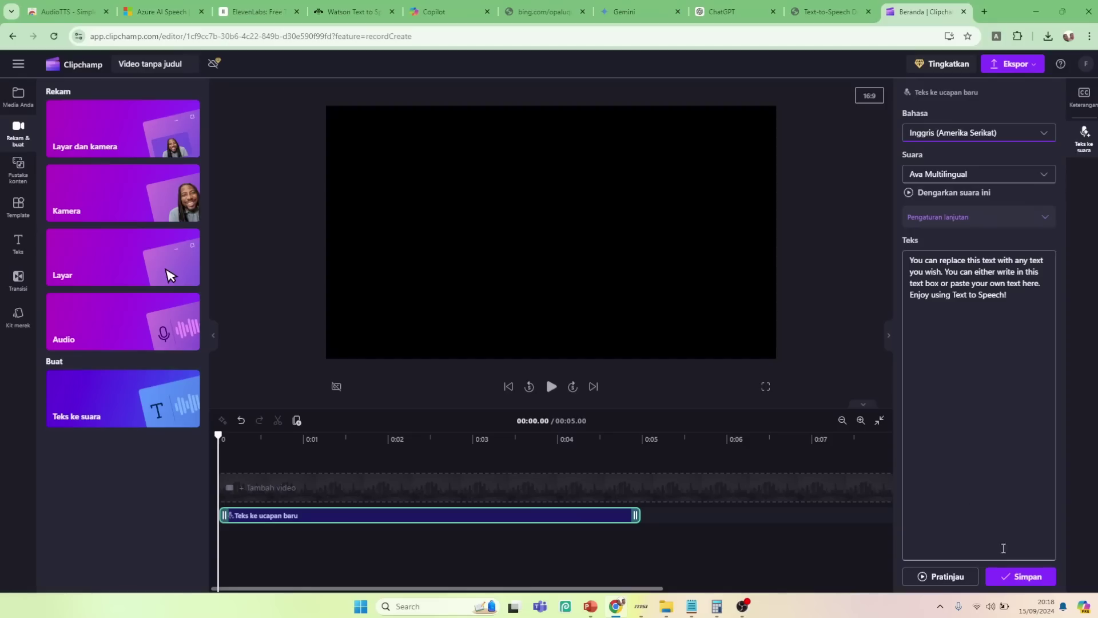
Save the text-to-speech clip in Clipchamp to generate its audio and open the downloaded MP3 file
{"action": "left_click", "coordinate": [1021, 583]}
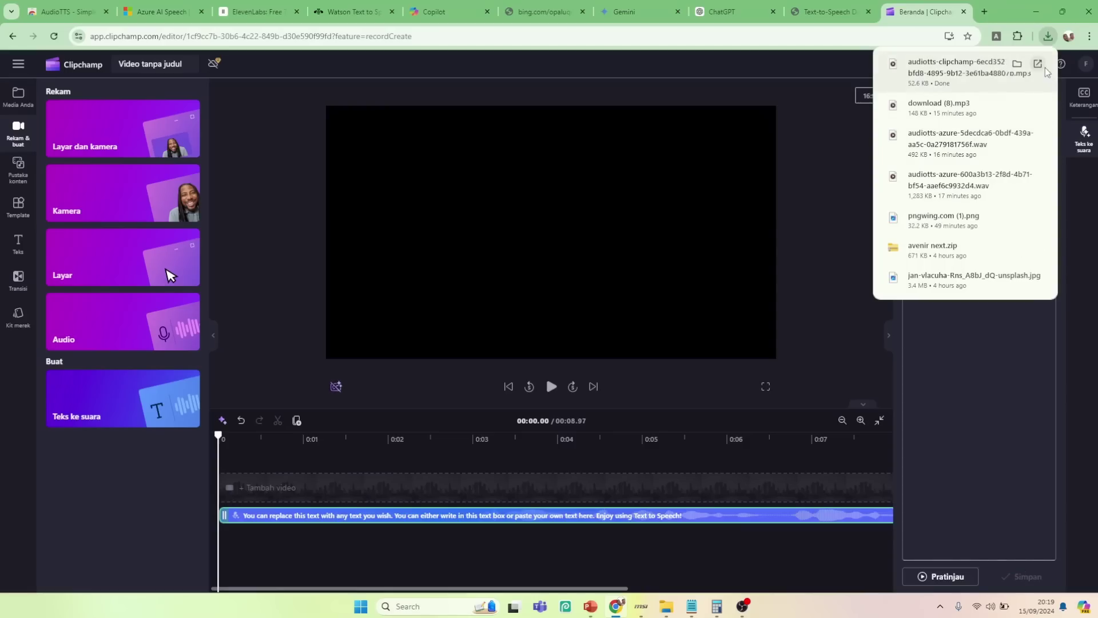
{"action": "left_click", "coordinate": [1038, 64]}
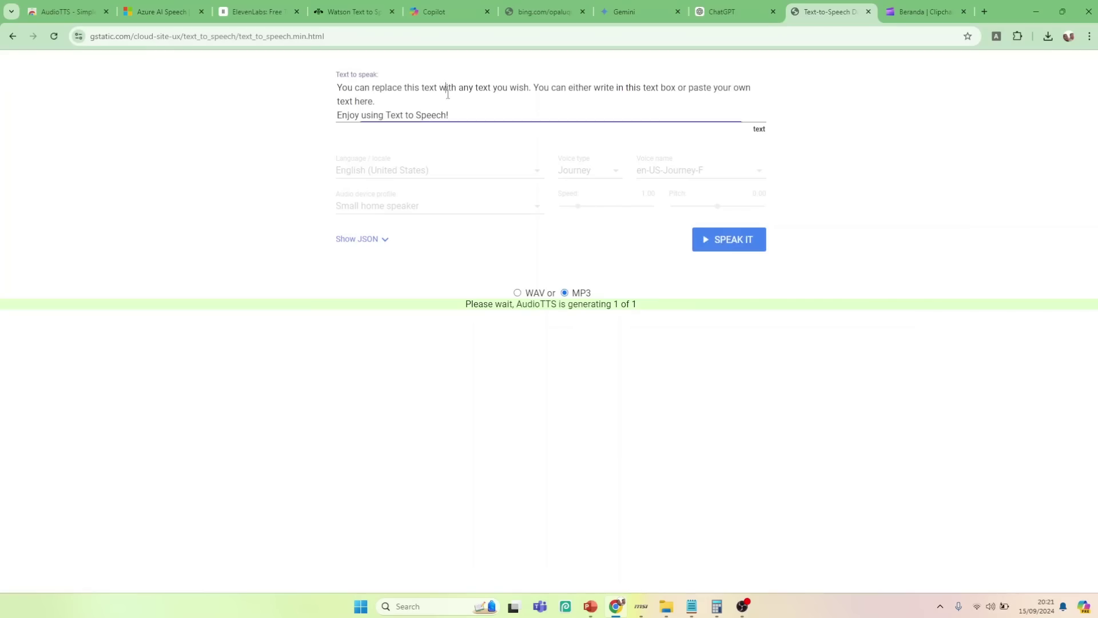
{"action": "key", "text": "ctrl+a"}
{"action": "left_click", "coordinate": [515, 35]}
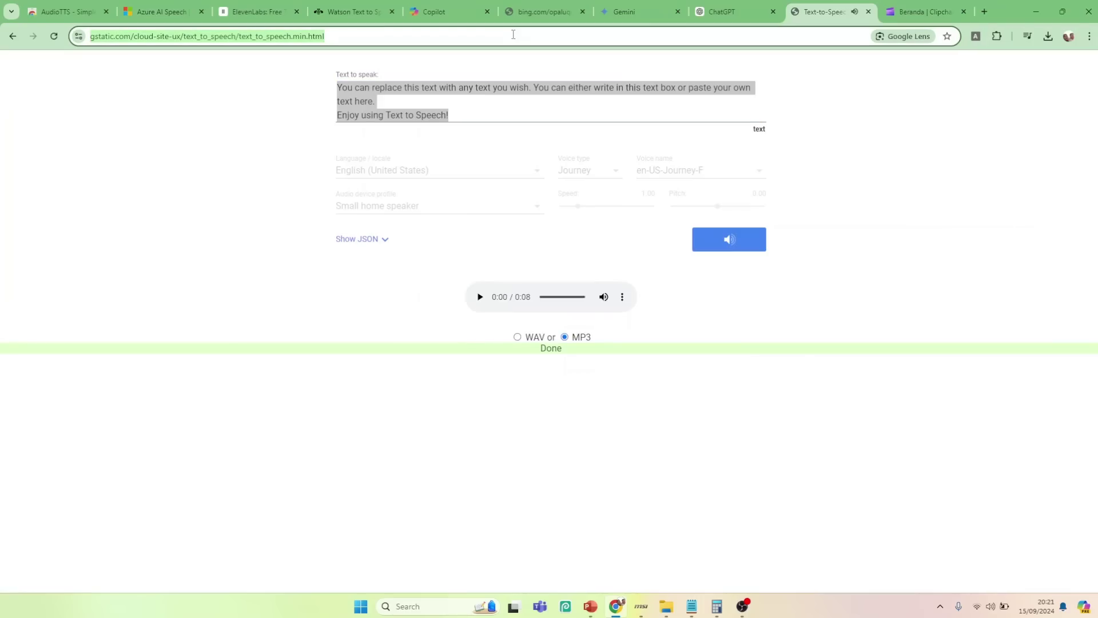
{"action": "left_click", "coordinate": [834, 118]}
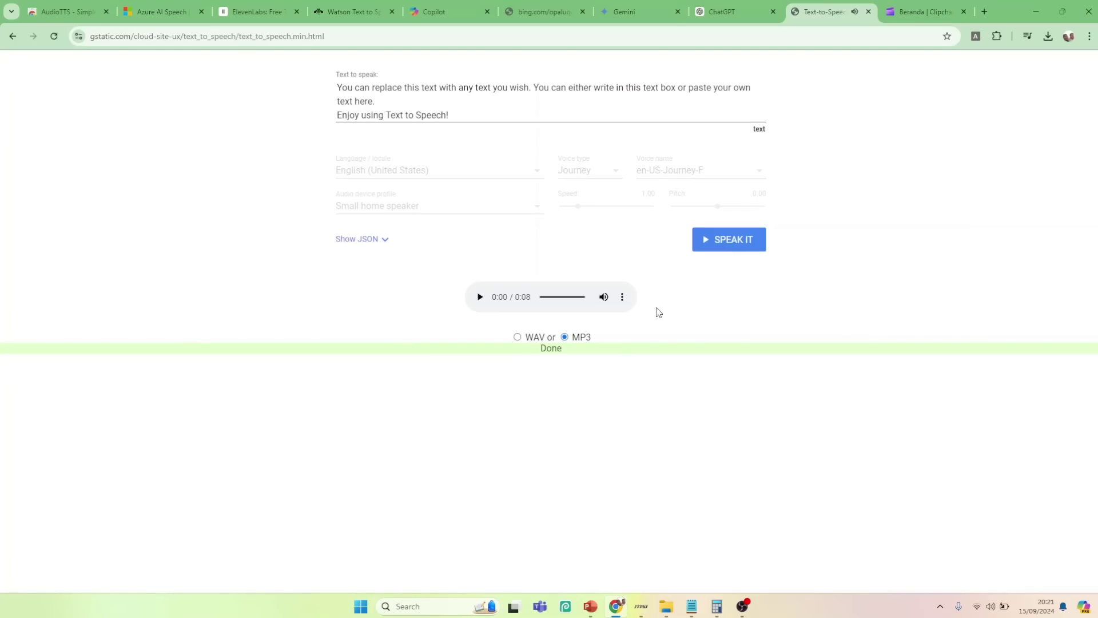
Download the generated MP3 speech from the gstatic Text-to-Speech demo and open the file in Media Player
{"action": "left_click", "coordinate": [622, 297]}
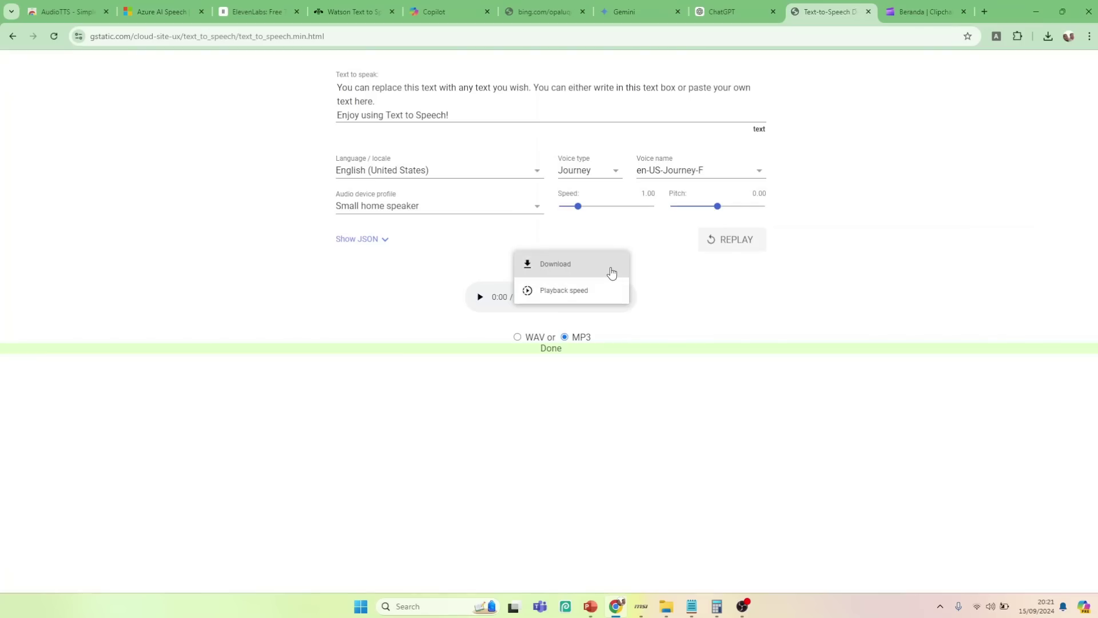
{"action": "left_click", "coordinate": [612, 272]}
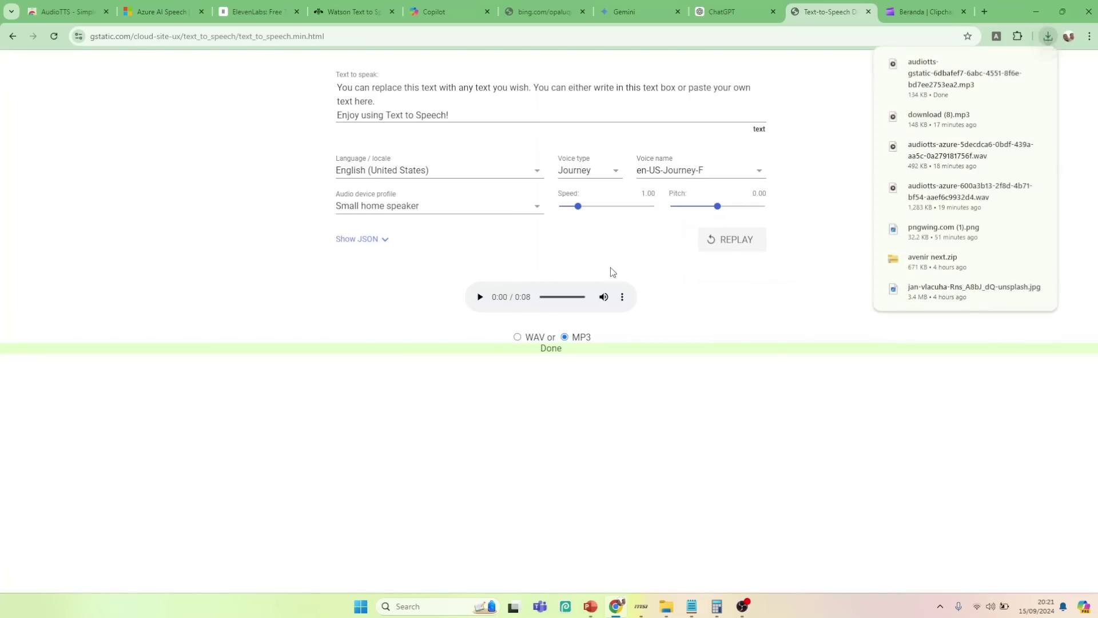
{"action": "left_click", "coordinate": [1038, 67]}
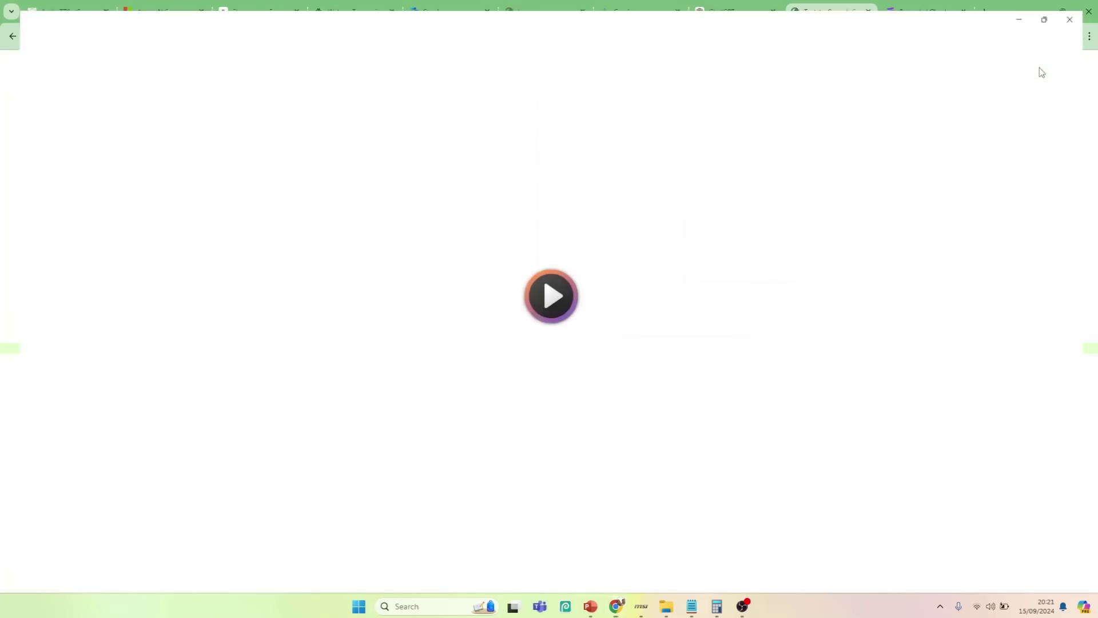